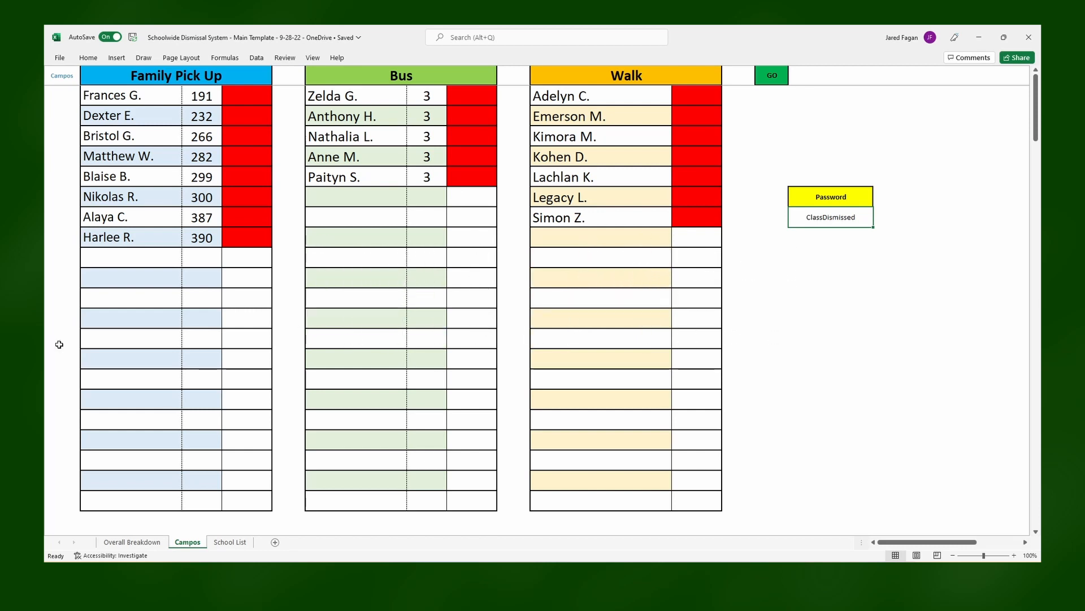
# - Look through the Overall Breakdown, teacher and School List sheets, ending on the teacher's sheet
pyautogui.click(129, 541)
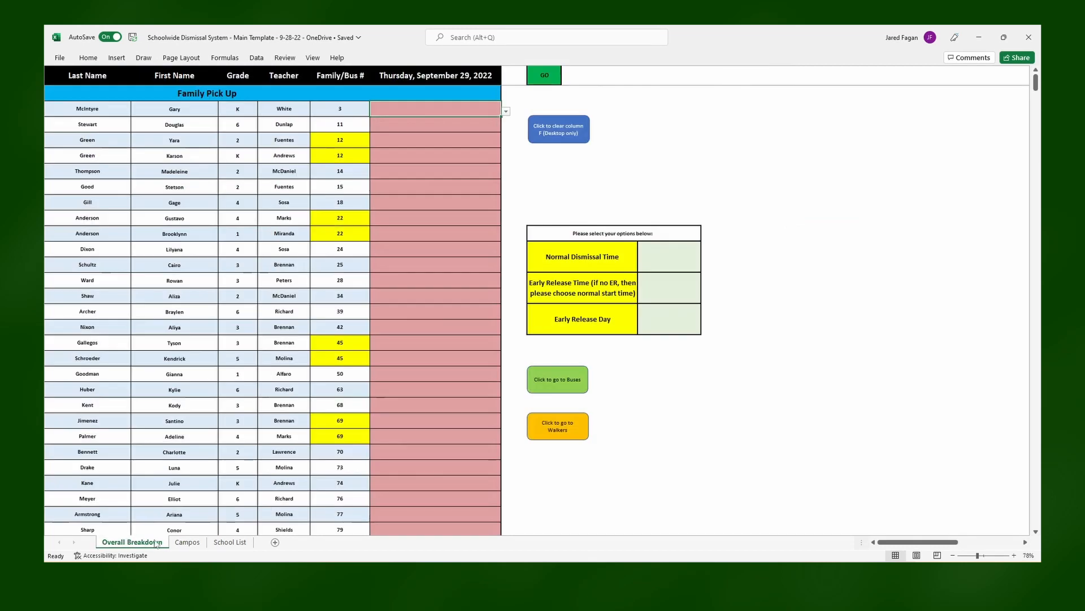
pyautogui.click(188, 543)
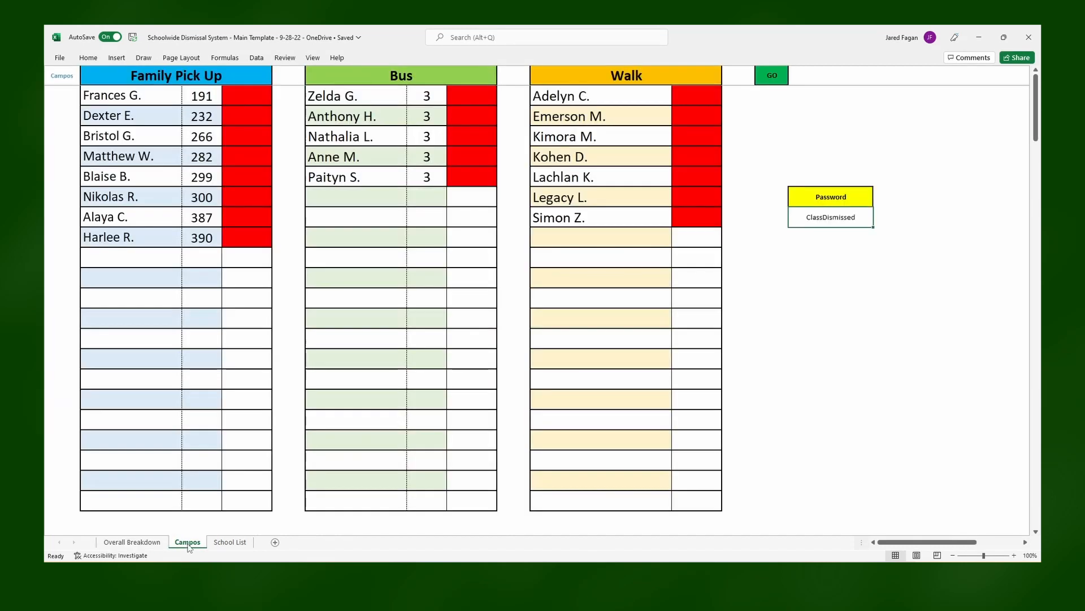
pyautogui.click(230, 542)
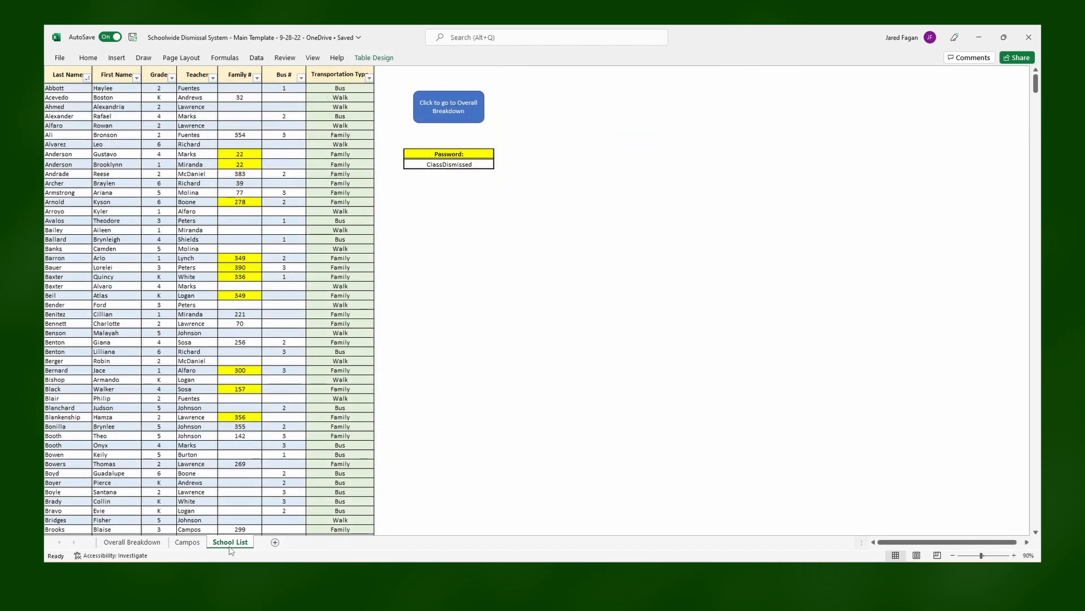
pyautogui.click(193, 543)
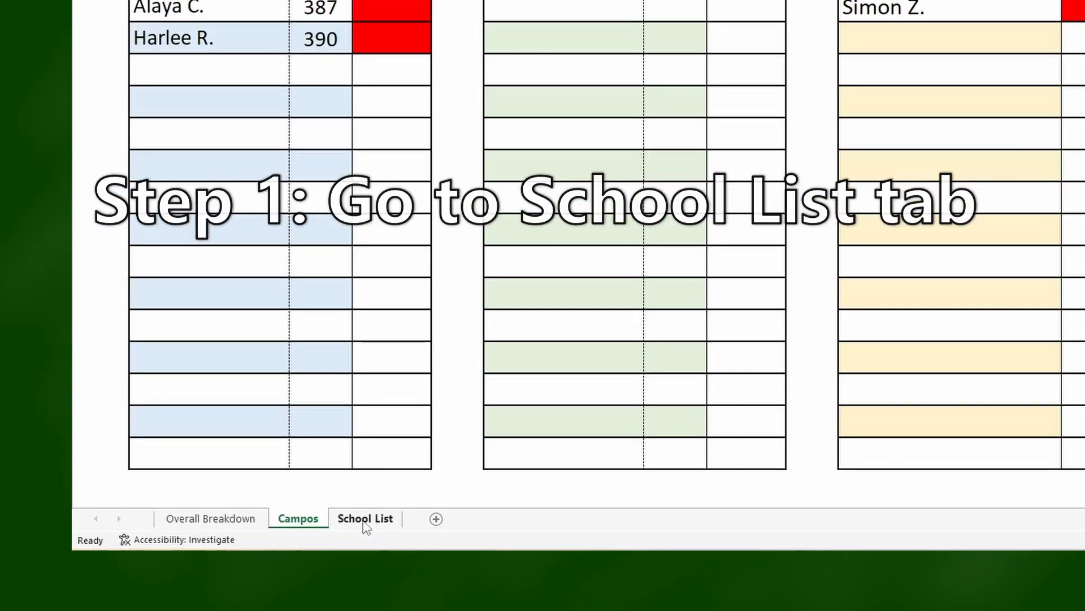
# - Filter the School List's Teacher column to show only students of the teacher whose name is on the class sheet
pyautogui.click(364, 519)
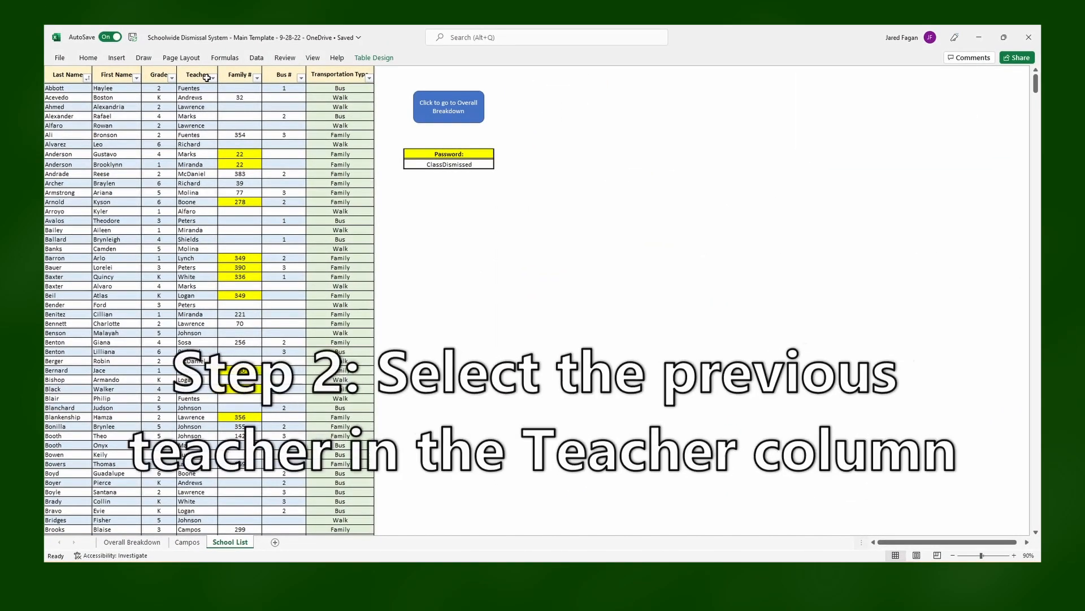
pyautogui.click(212, 78)
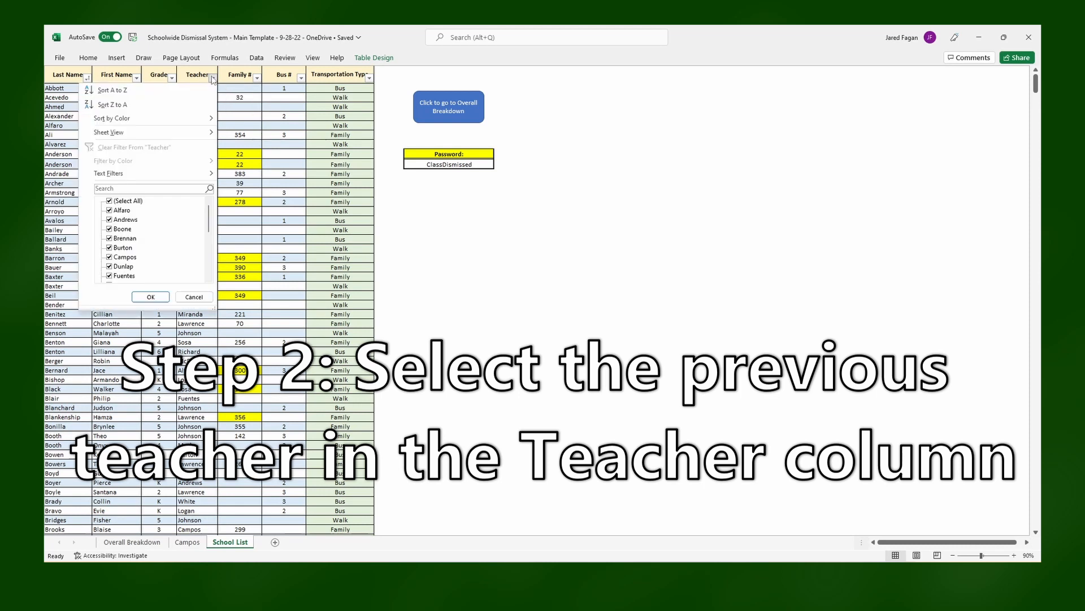
pyautogui.click(128, 201)
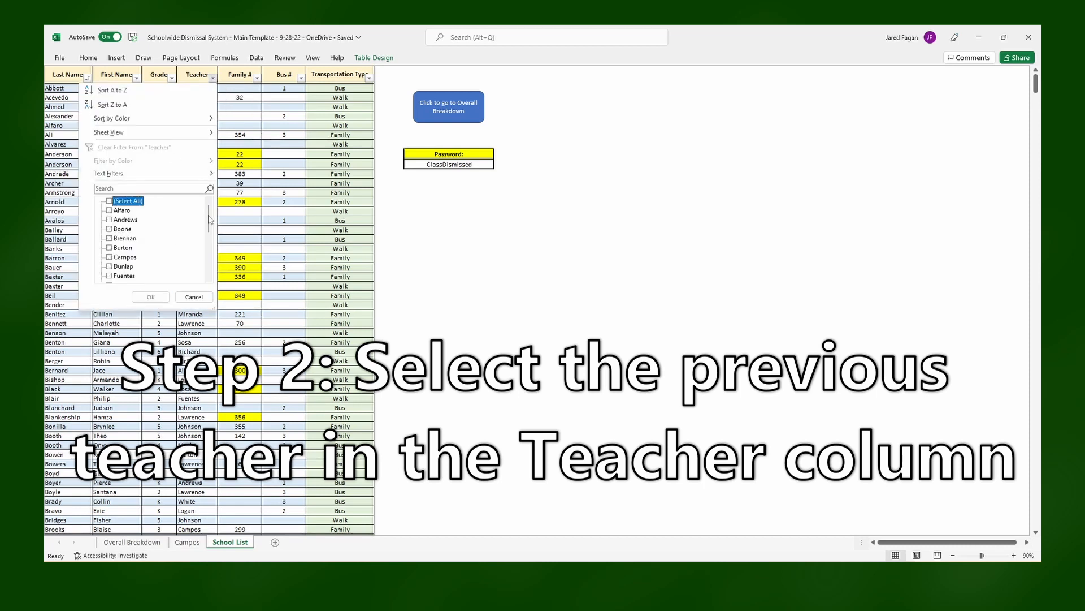
pyautogui.moveTo(210, 219); pyautogui.dragTo(211, 221)
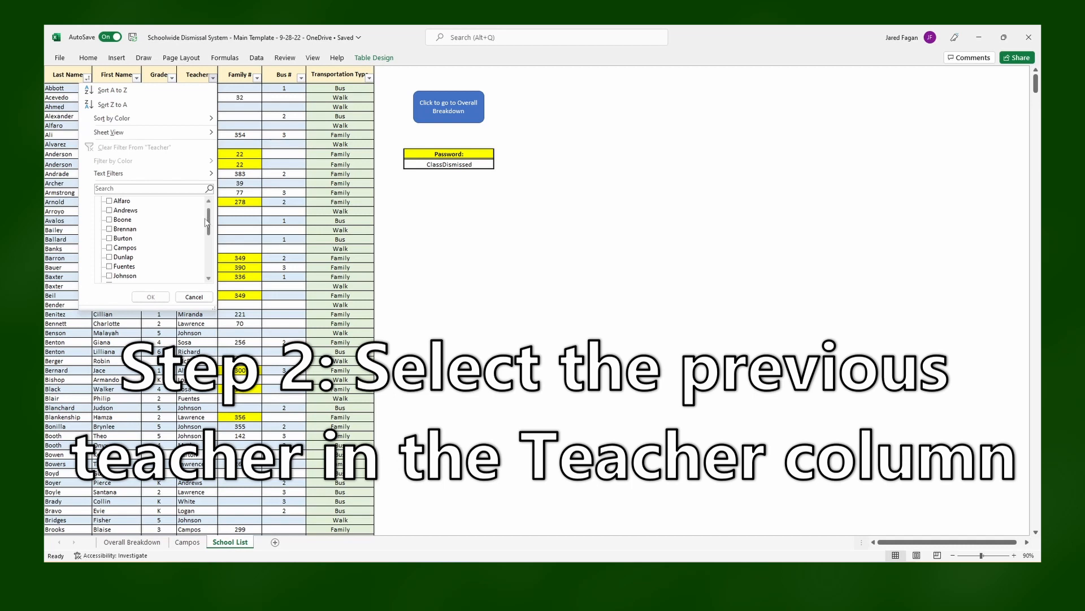
pyautogui.click(124, 249)
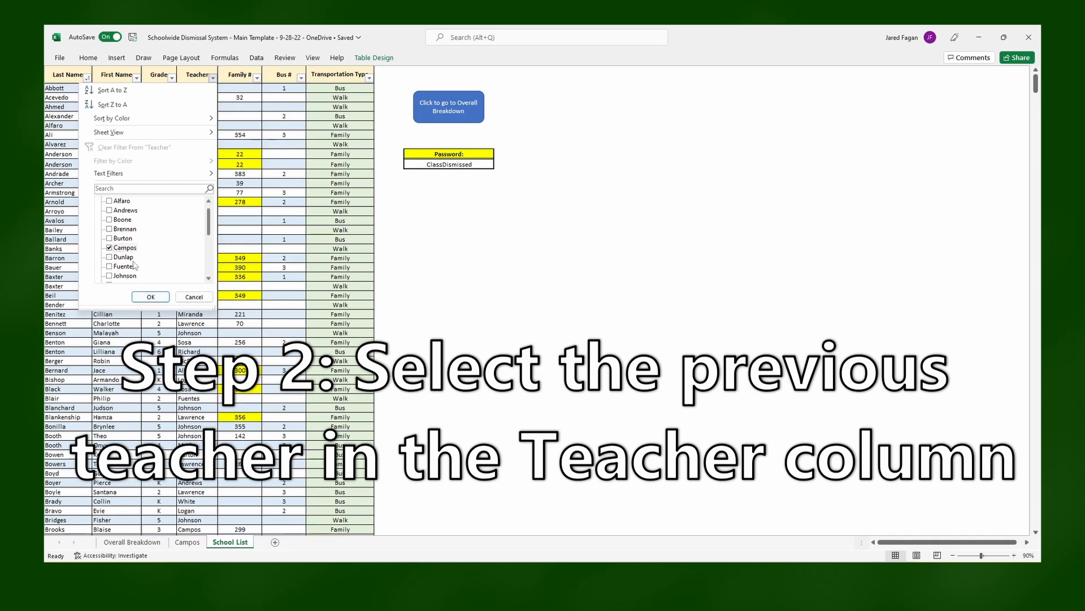
pyautogui.click(150, 297)
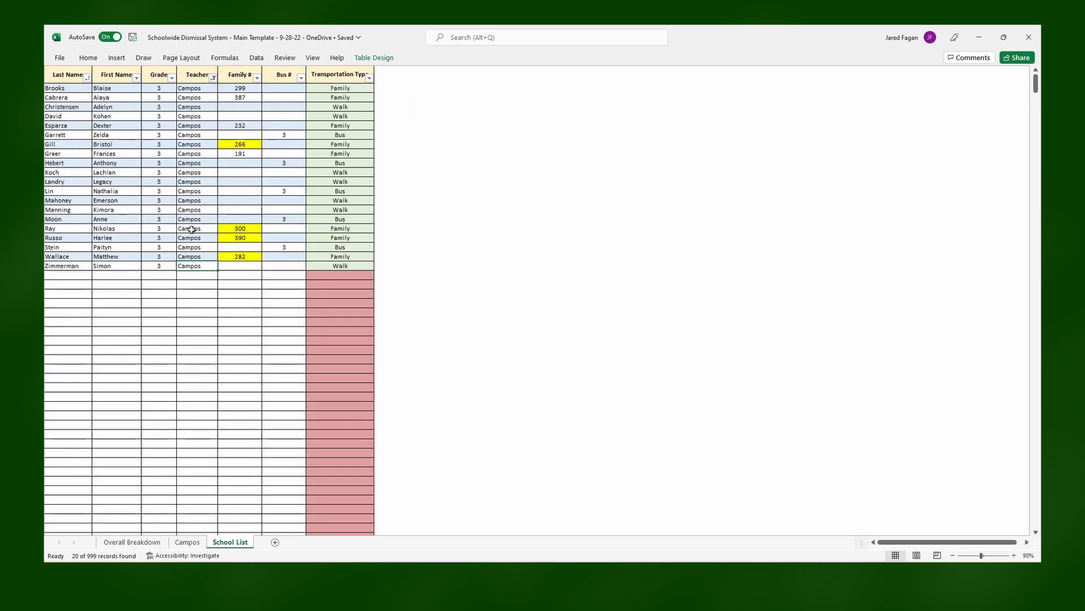
# - Replace the previous teacher's name with the new teacher's surname in the first filtered row and fill it down to the last student
pyautogui.click(210, 92)
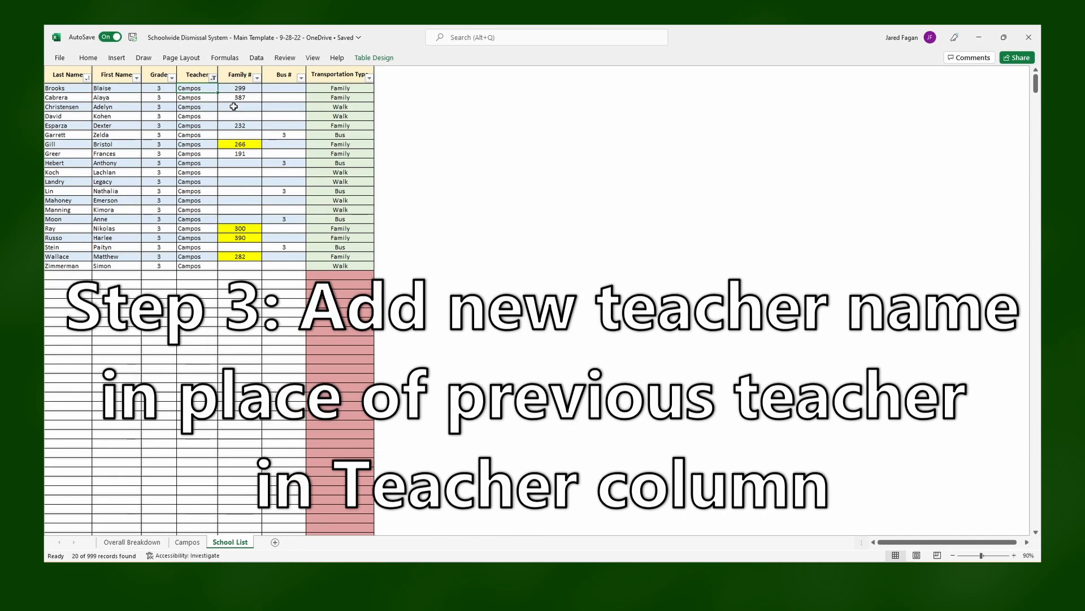
pyautogui.write('Rogers')
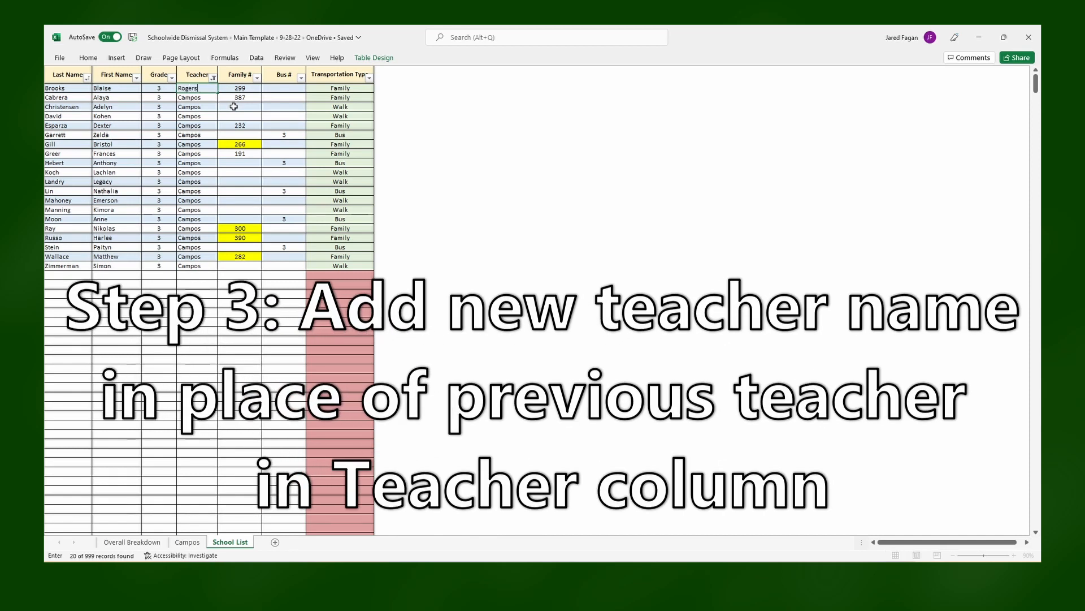
pyautogui.press('Return')
pyautogui.click(214, 89)
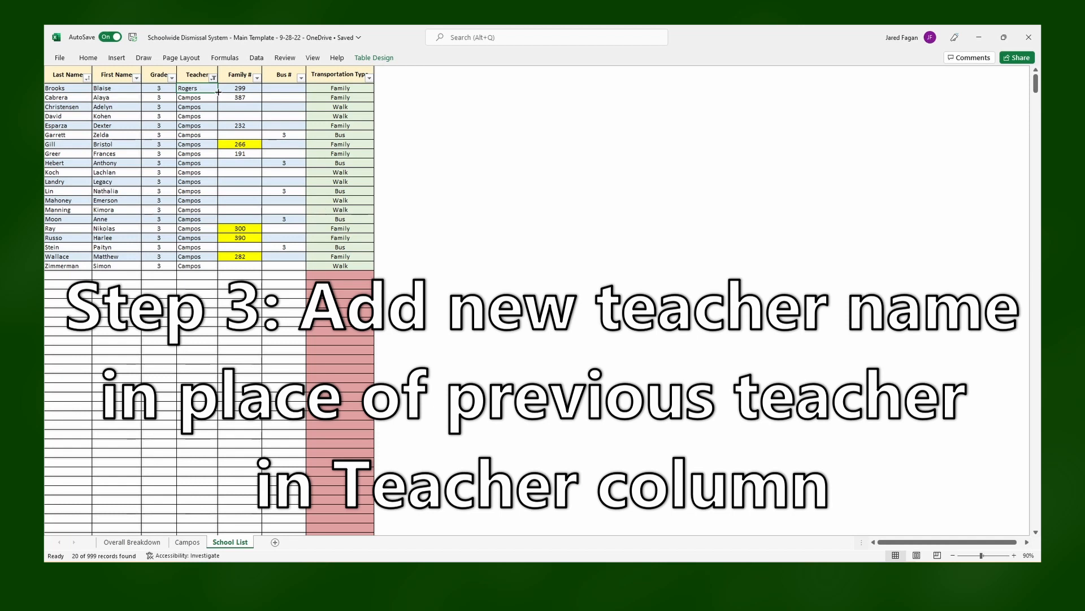
pyautogui.moveTo(218, 92); pyautogui.dragTo(218, 270)
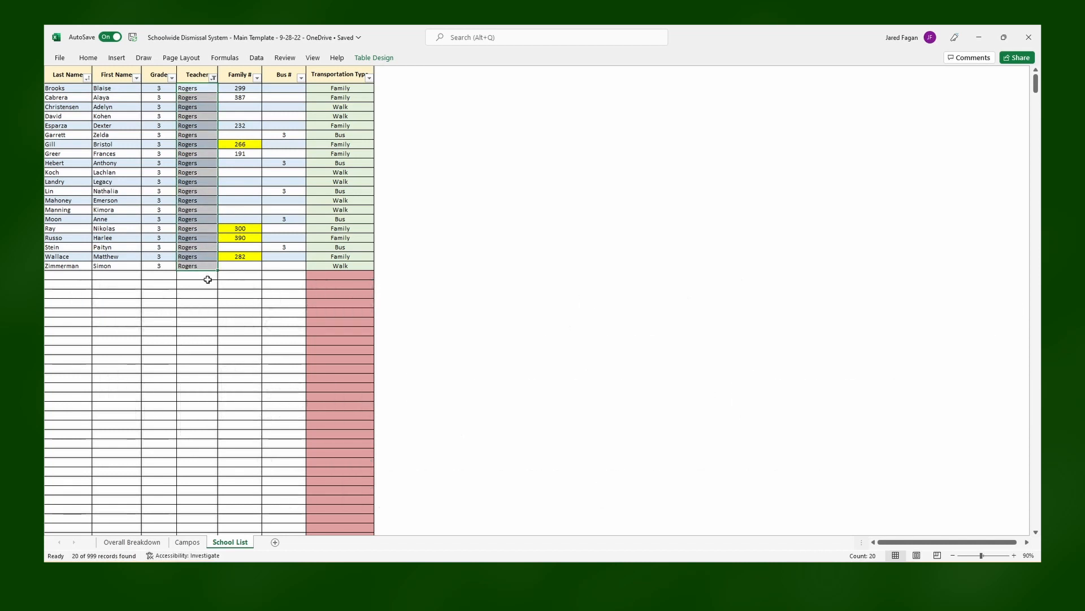
pyautogui.click(207, 279)
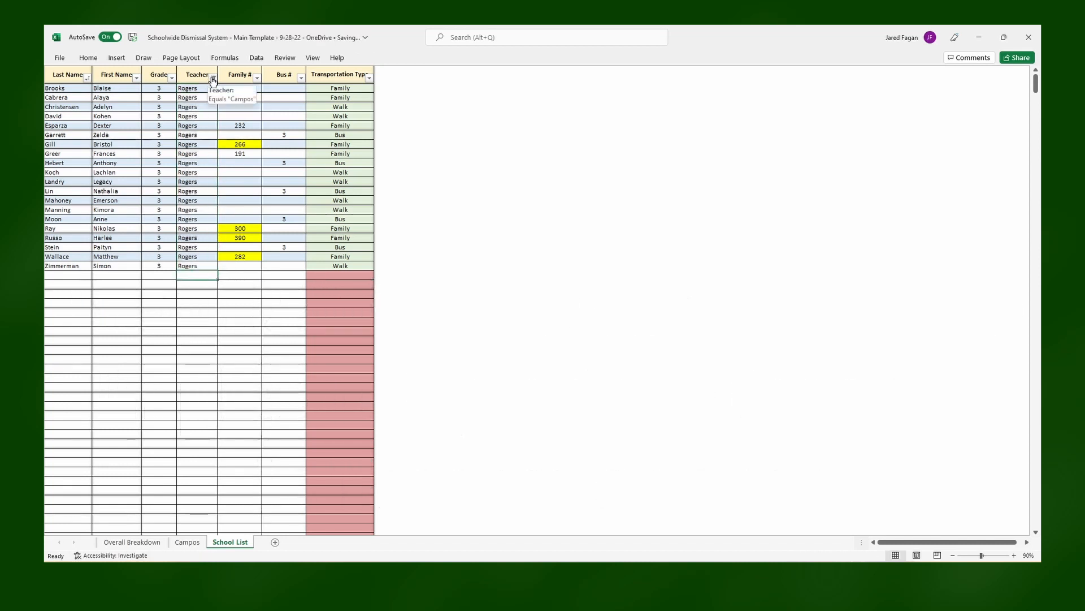
# - Reset the Teacher column filter to show students of all teachers
pyautogui.click(211, 77)
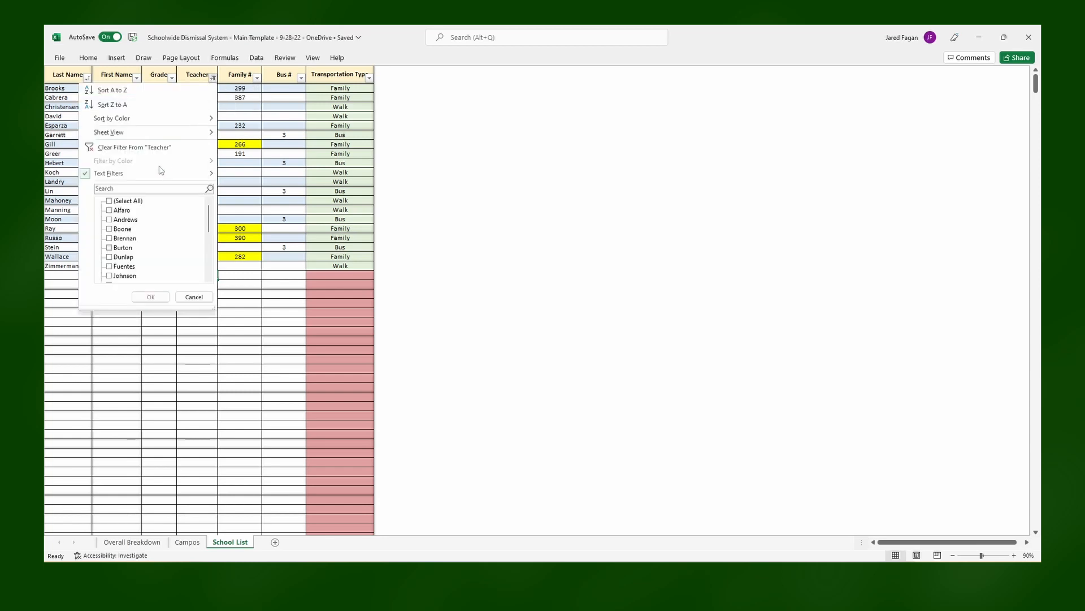
pyautogui.click(134, 201)
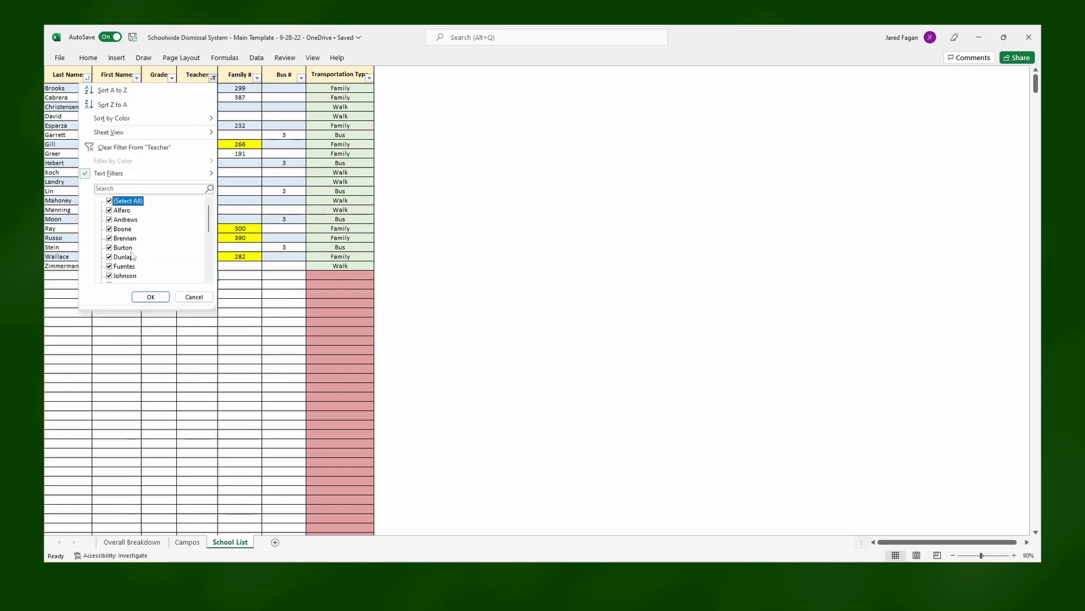
pyautogui.click(150, 298)
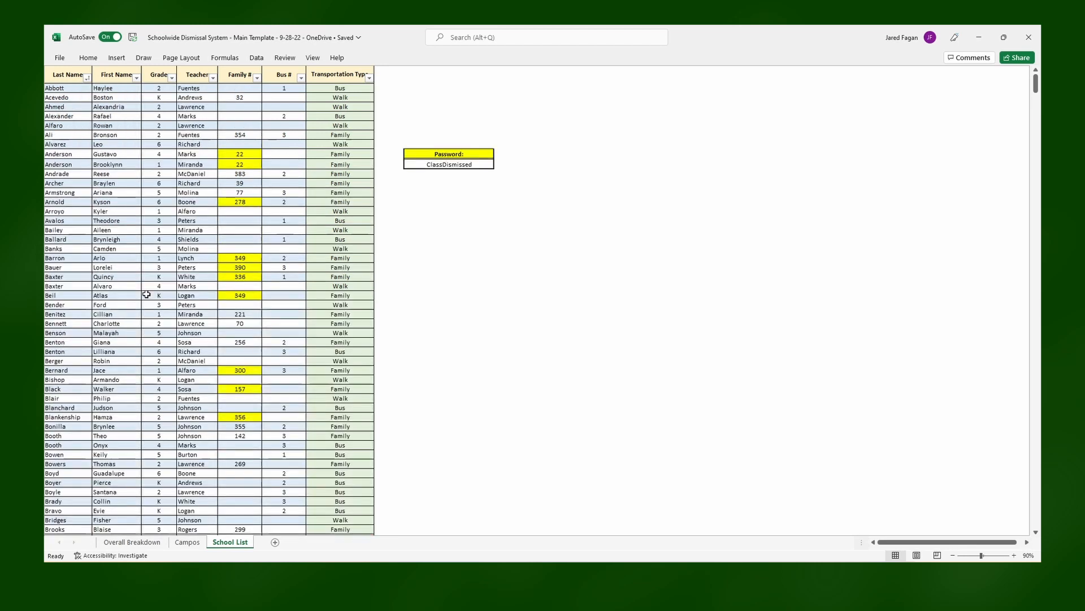
# - Rename the previous teacher's sheet to the new teacher's surname
pyautogui.click(191, 543)
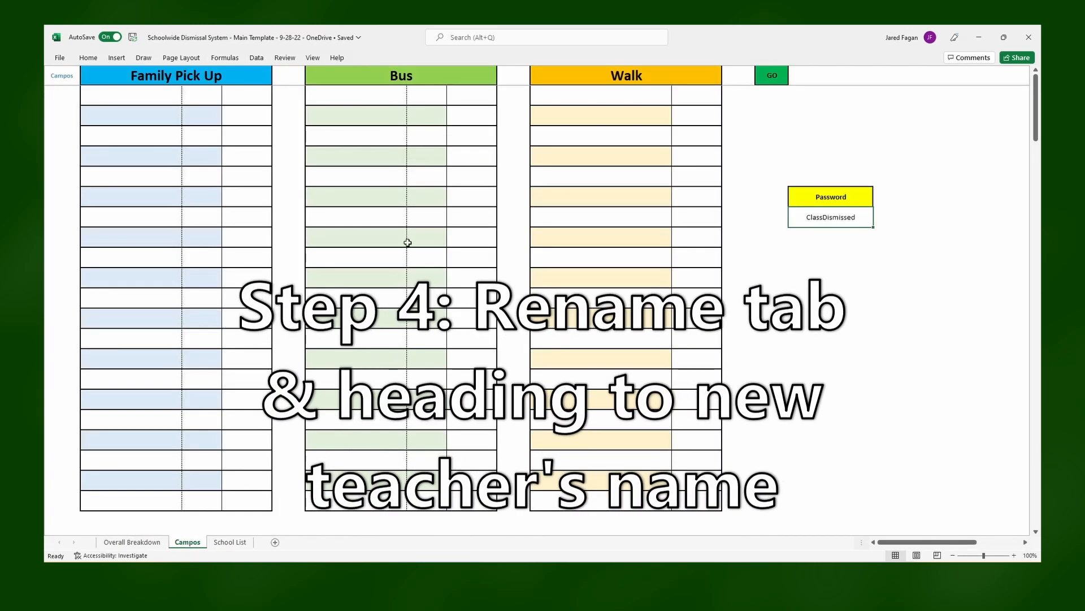
pyautogui.rightClick(188, 542)
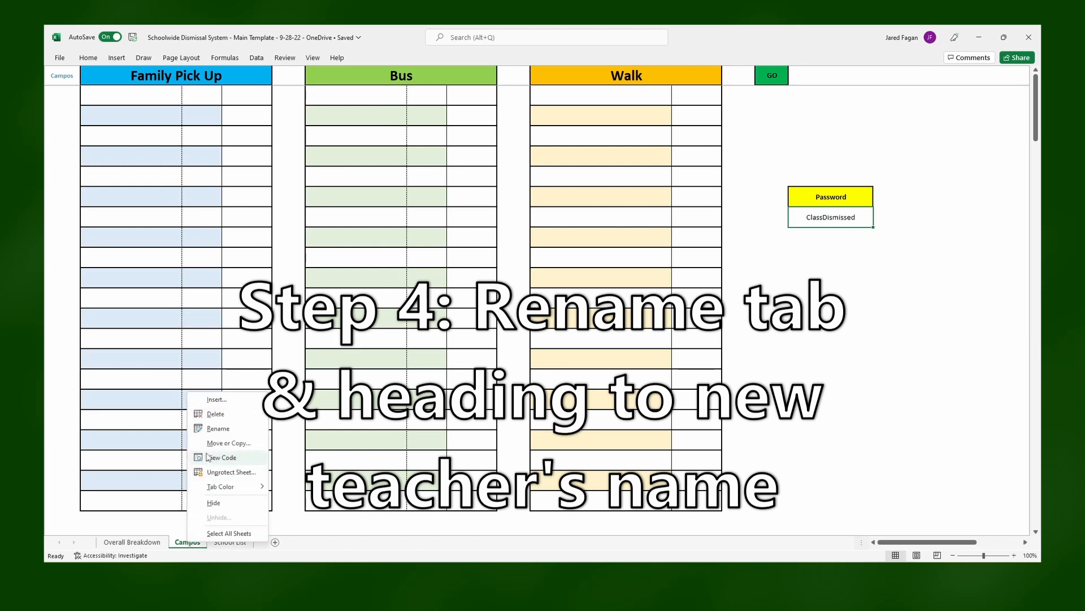
pyautogui.click(220, 432)
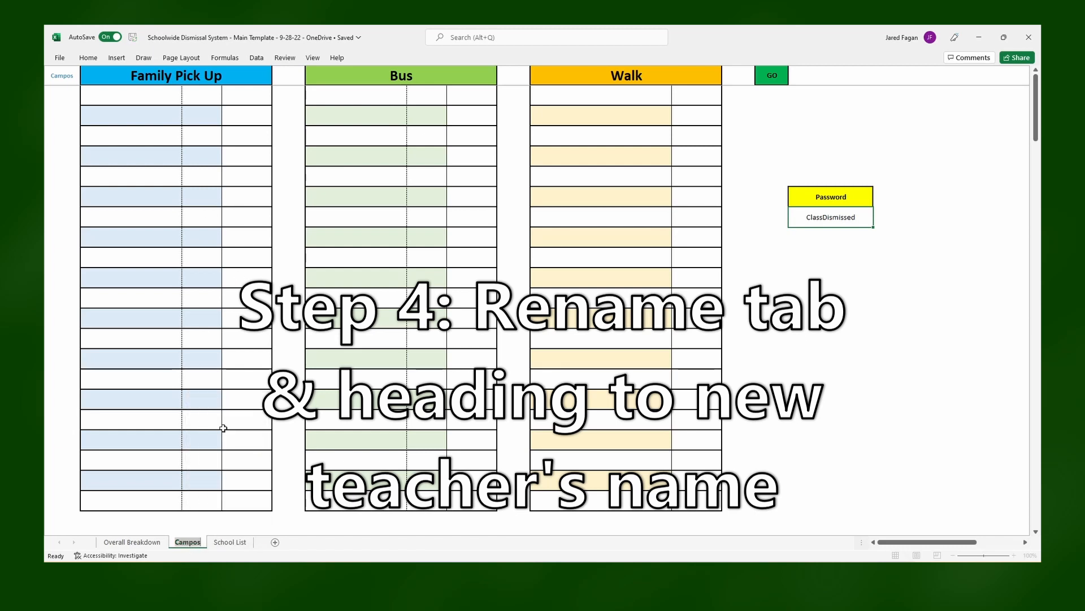
pyautogui.write('Rogers')
pyautogui.press('Return')
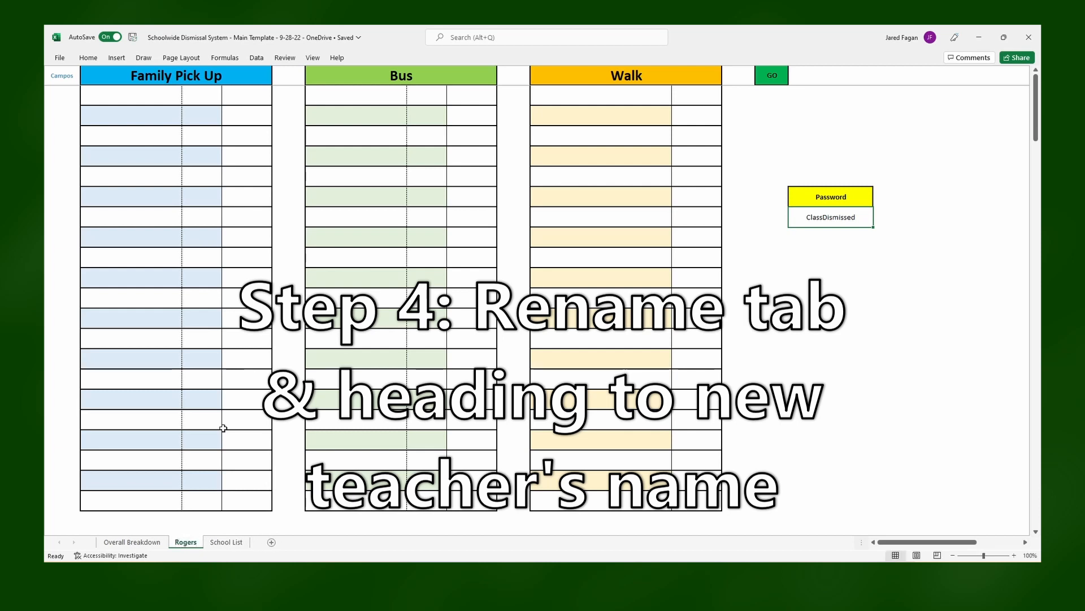
# - Change the teacher name in the heading cell beside Family Pick Up to the new teacher's surname
pyautogui.click(61, 77)
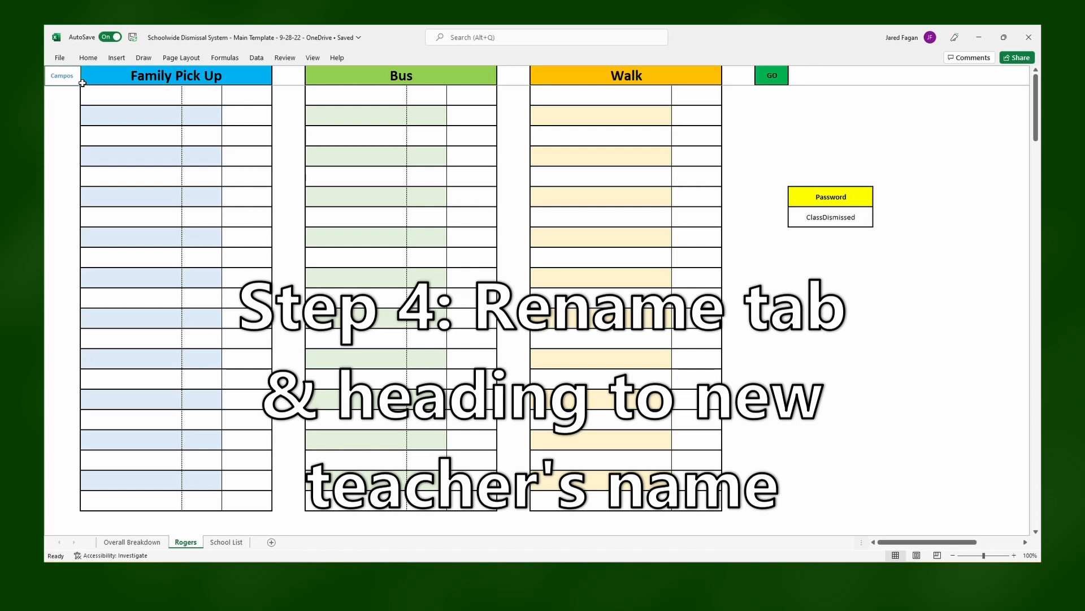
pyautogui.write('Roger')
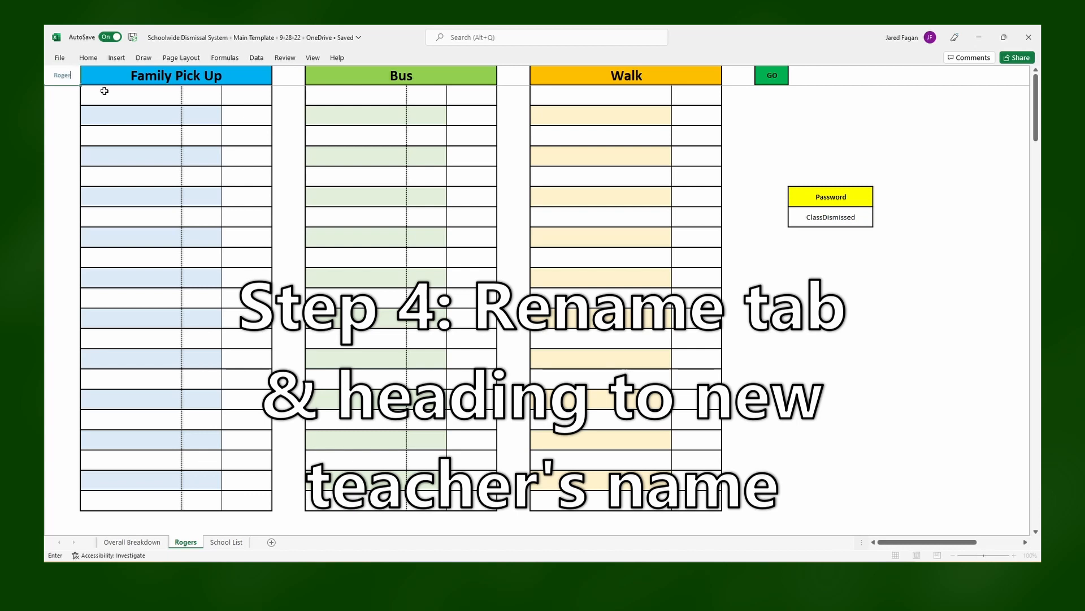
pyautogui.write('s')
pyautogui.press('Return')
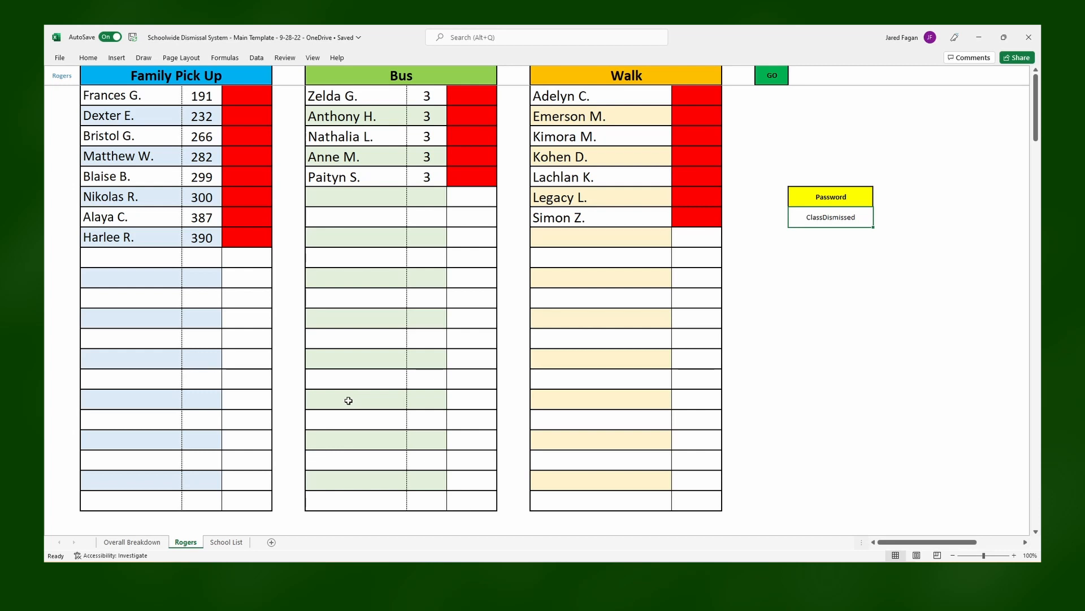
# - Check the School List, and create a copy of the renamed teacher sheet placed before the original
pyautogui.click(228, 542)
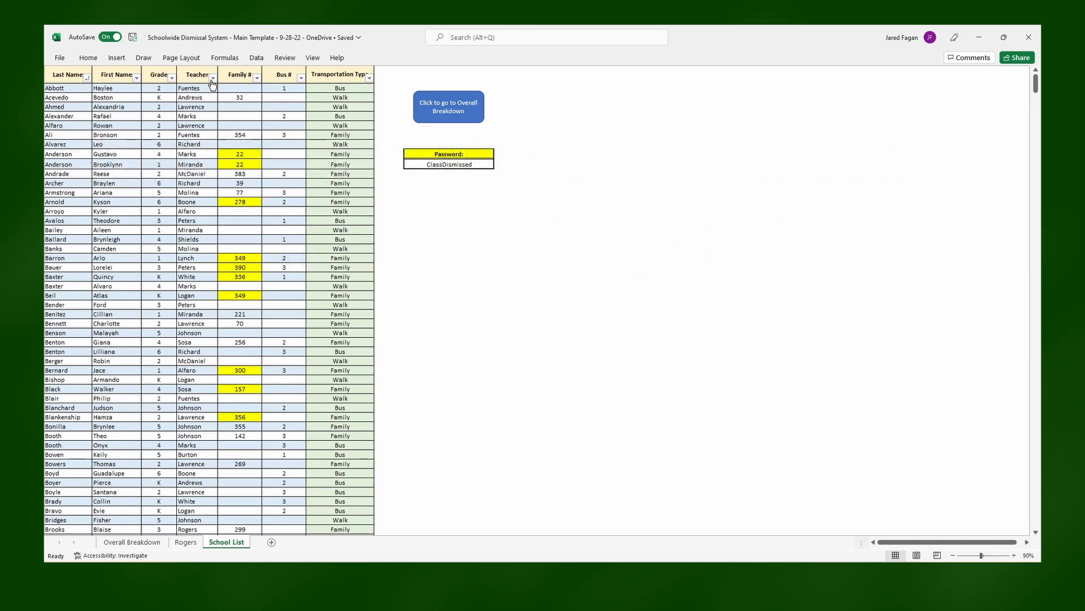
pyautogui.click(188, 543)
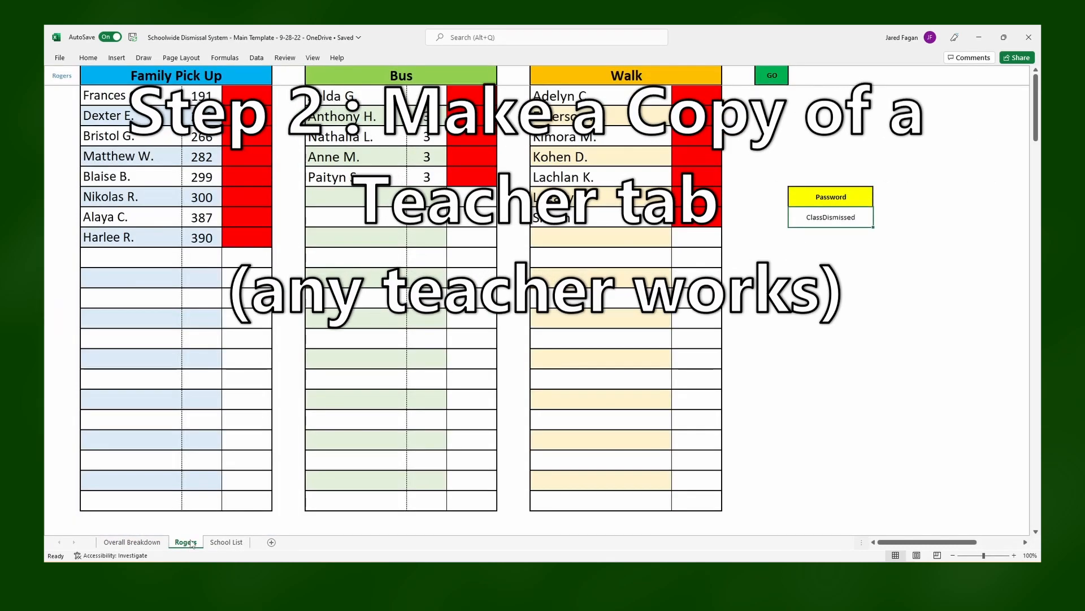
pyautogui.rightClick(186, 546)
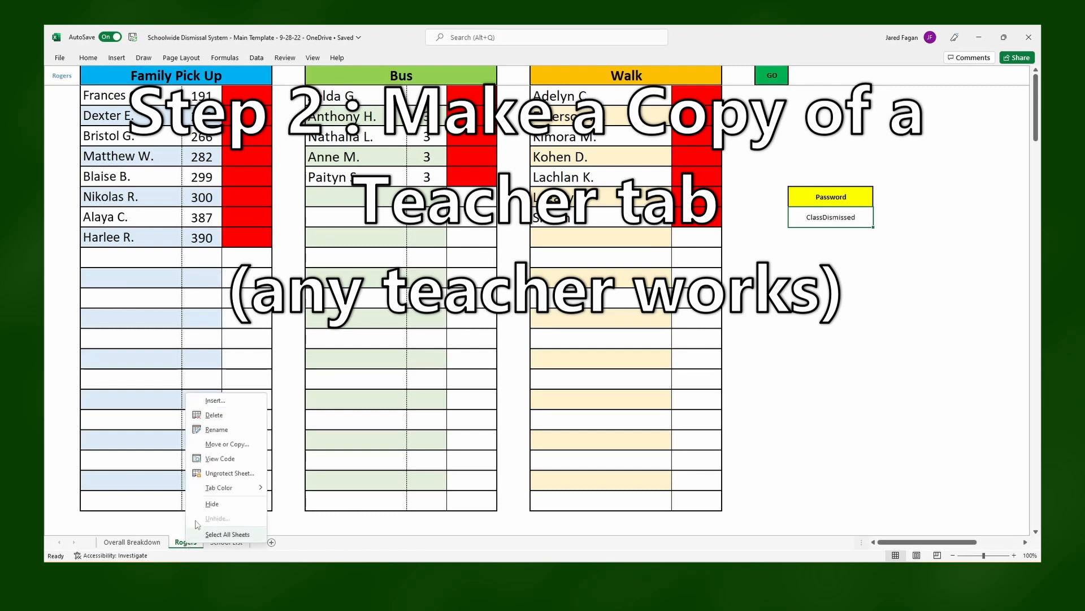
pyautogui.click(218, 444)
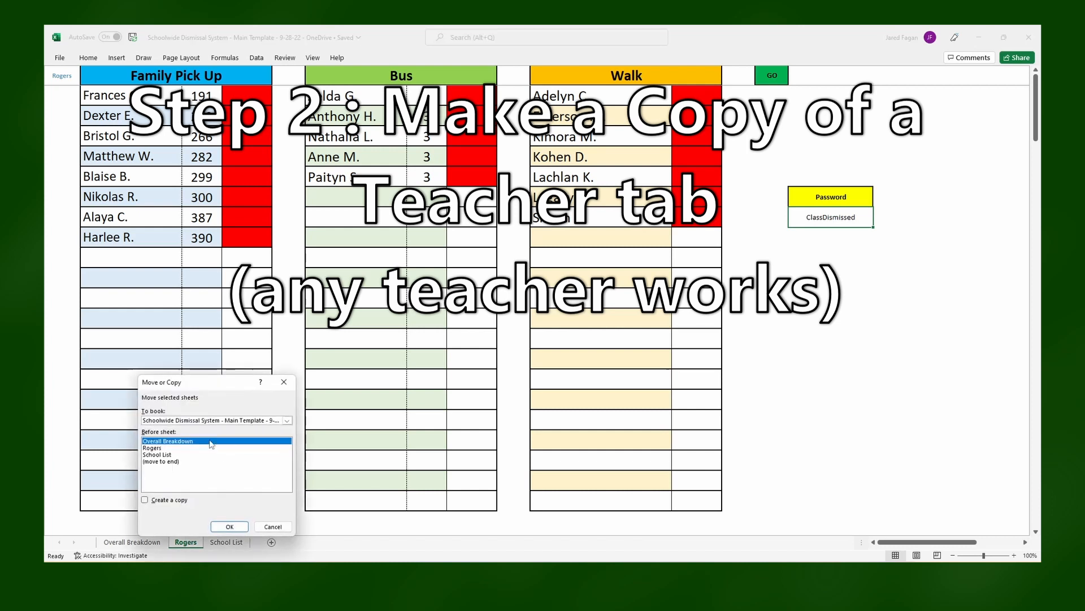
pyautogui.click(180, 448)
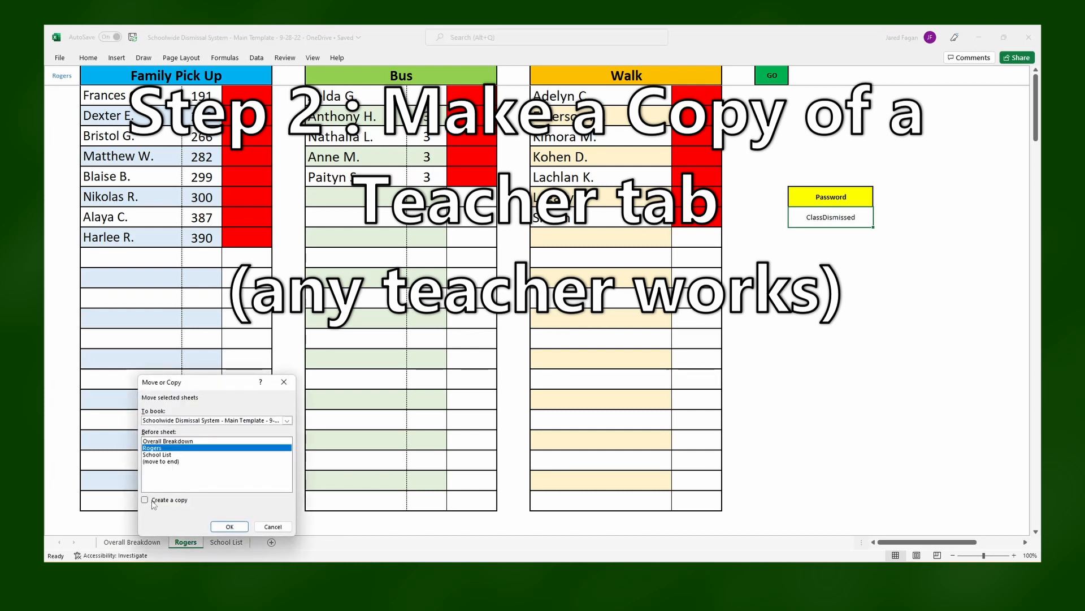
pyautogui.click(145, 501)
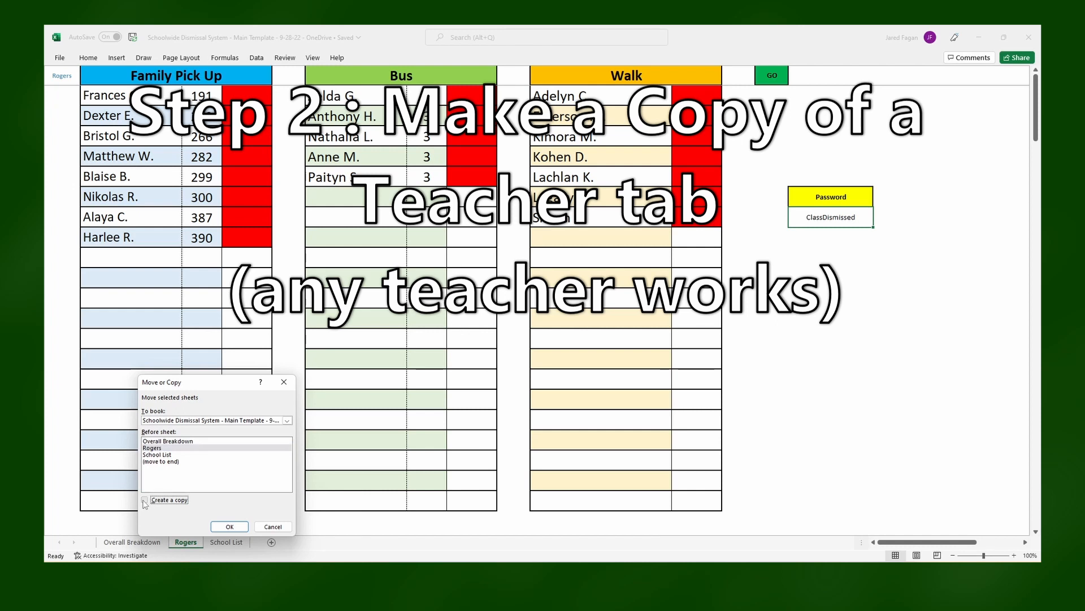
pyautogui.click(220, 527)
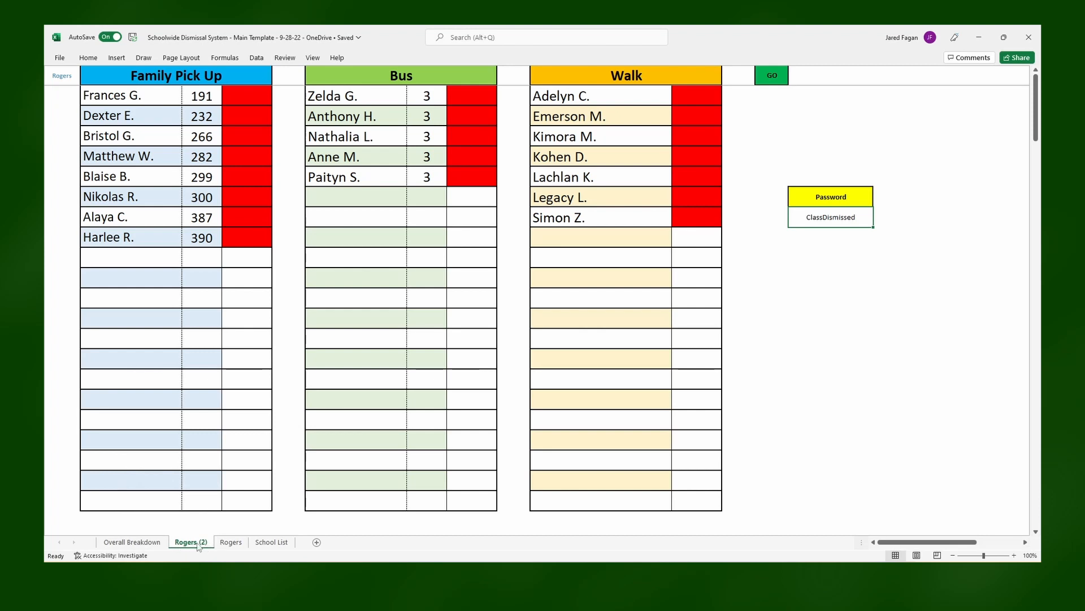
# - Rename the copied sheet to the surname of another teacher from the School List
pyautogui.rightClick(198, 544)
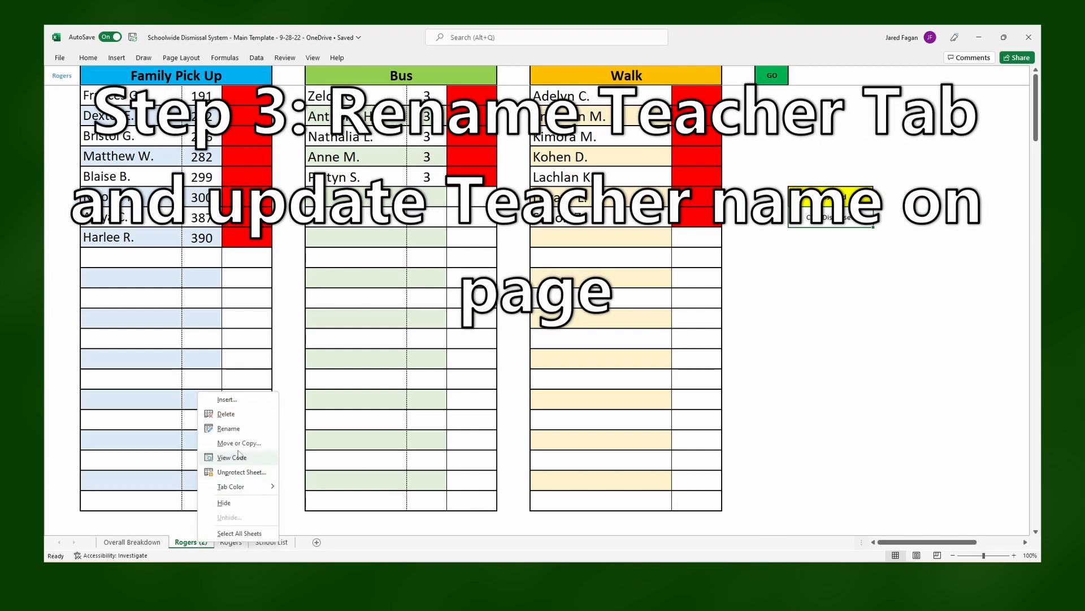
pyautogui.click(238, 428)
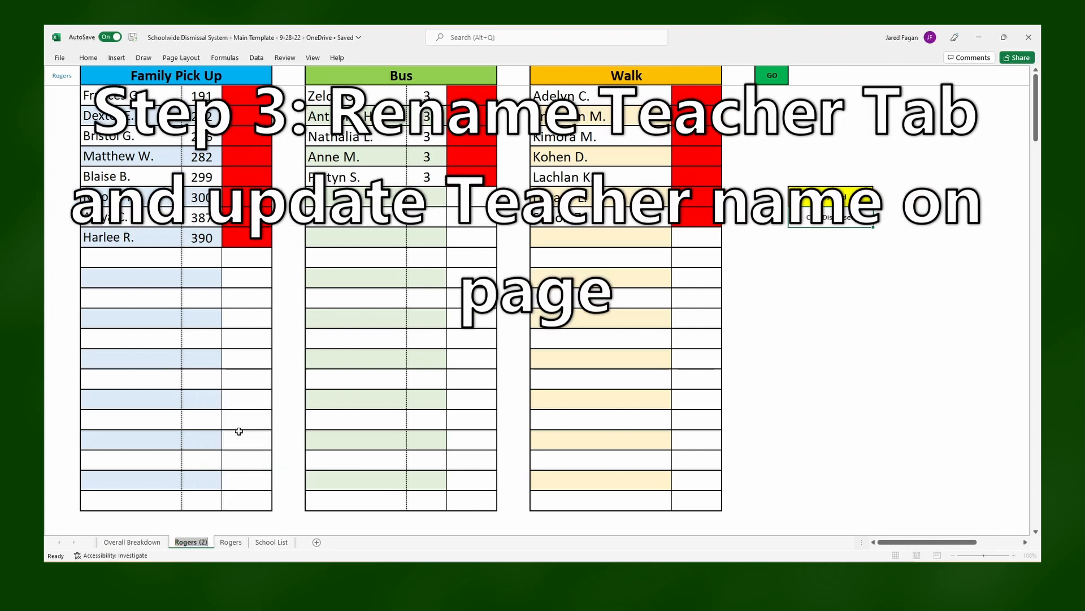
pyautogui.write('Andrews')
pyautogui.press('Return')
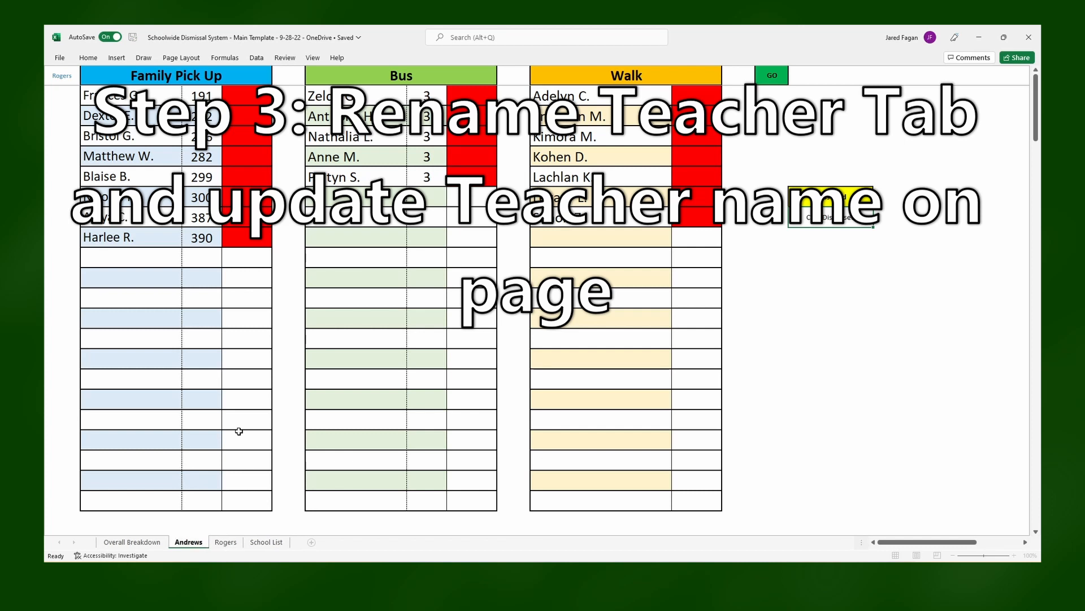
# - Update the heading cell beside Family Pick Up on the copied sheet to match its teacher's surname
pyautogui.click(61, 68)
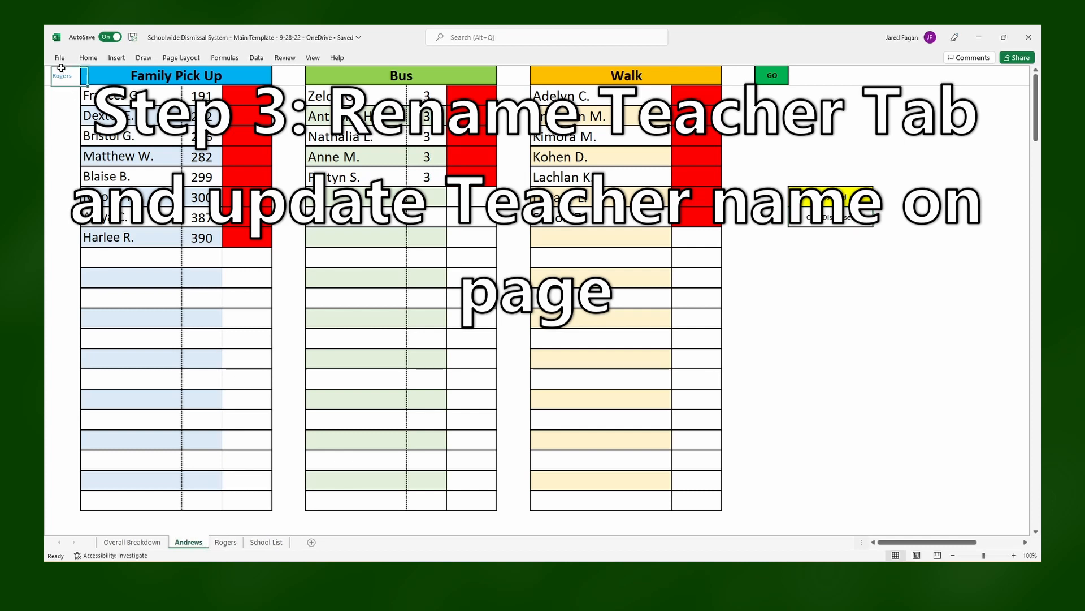
pyautogui.write('An')
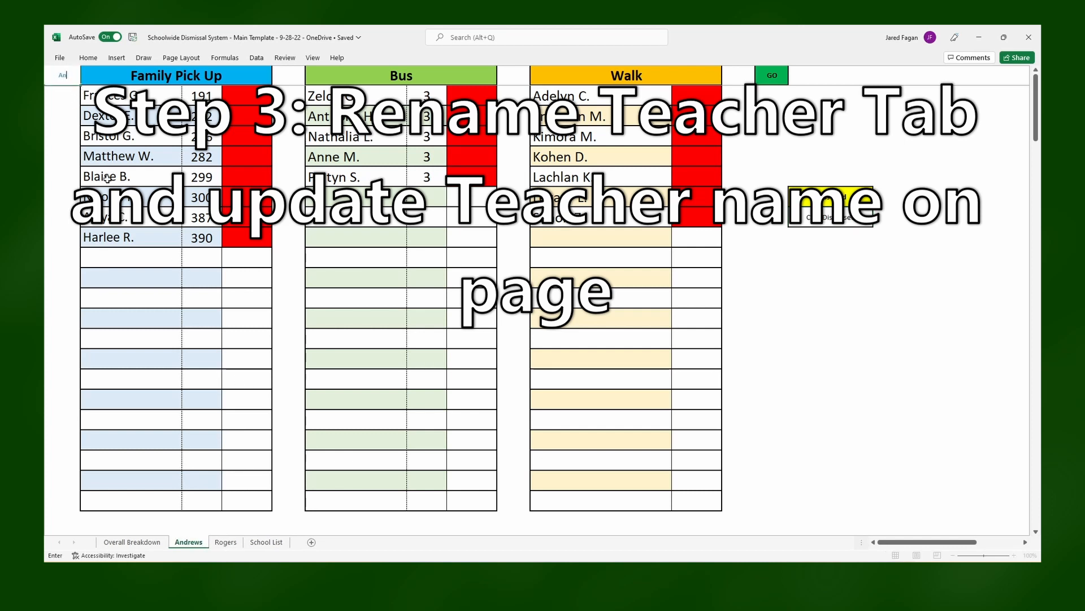
pyautogui.write('drews')
pyautogui.press('Return')
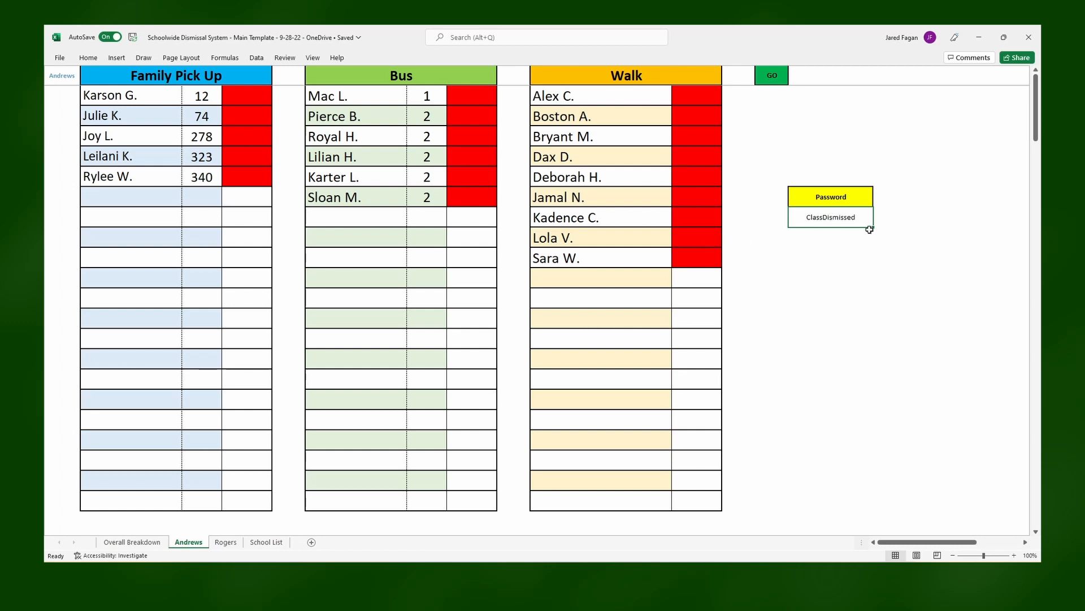
# - Clear the Password cell on the copied teacher sheet and re-enter the sheet password
pyautogui.press('BackSpace')
pyautogui.press('Return')
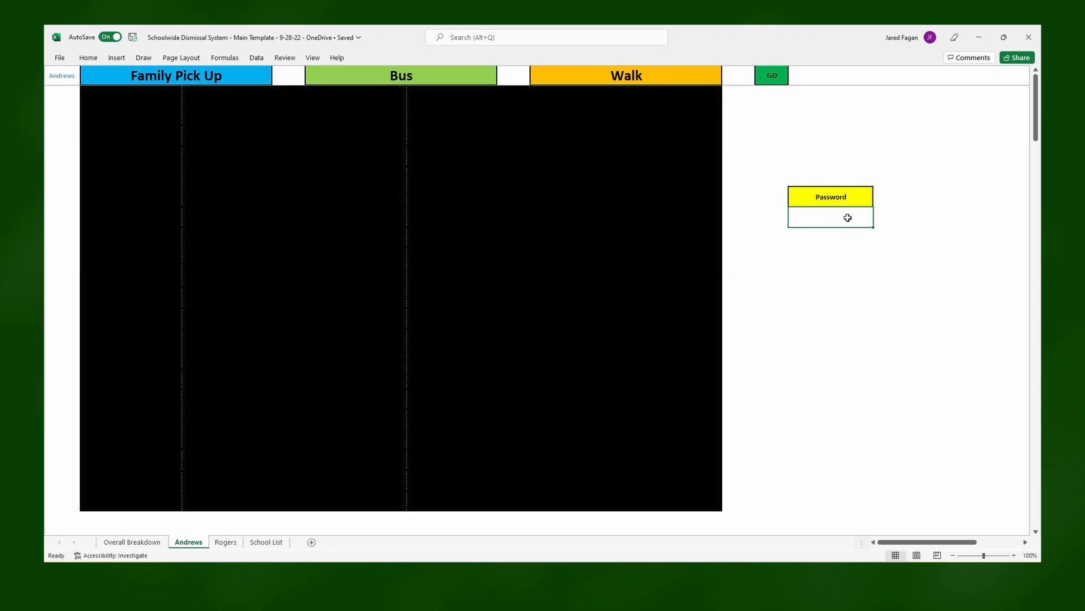
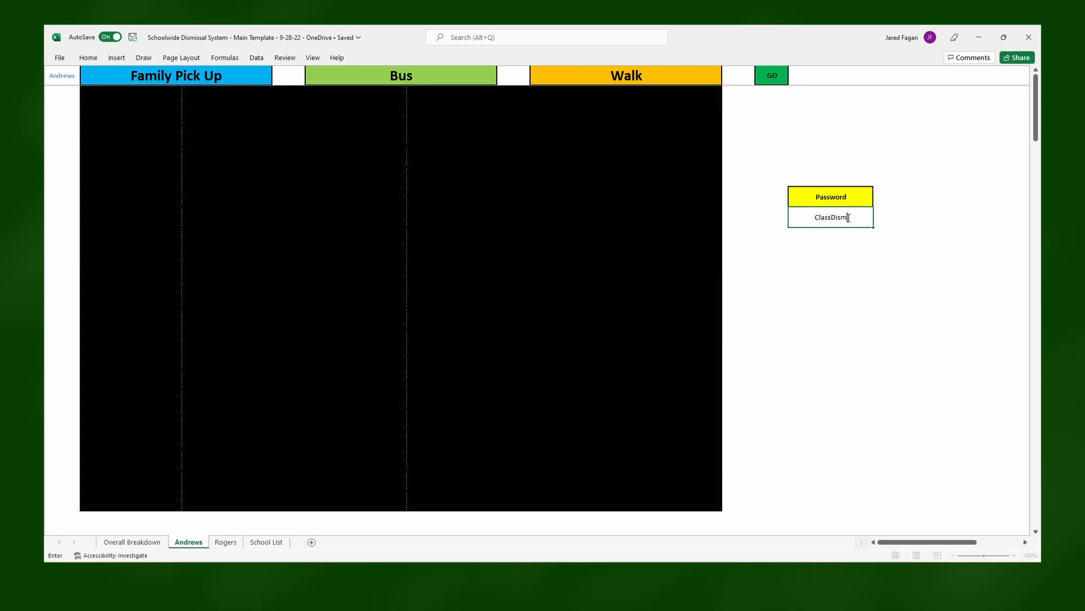
pyautogui.press('Return')
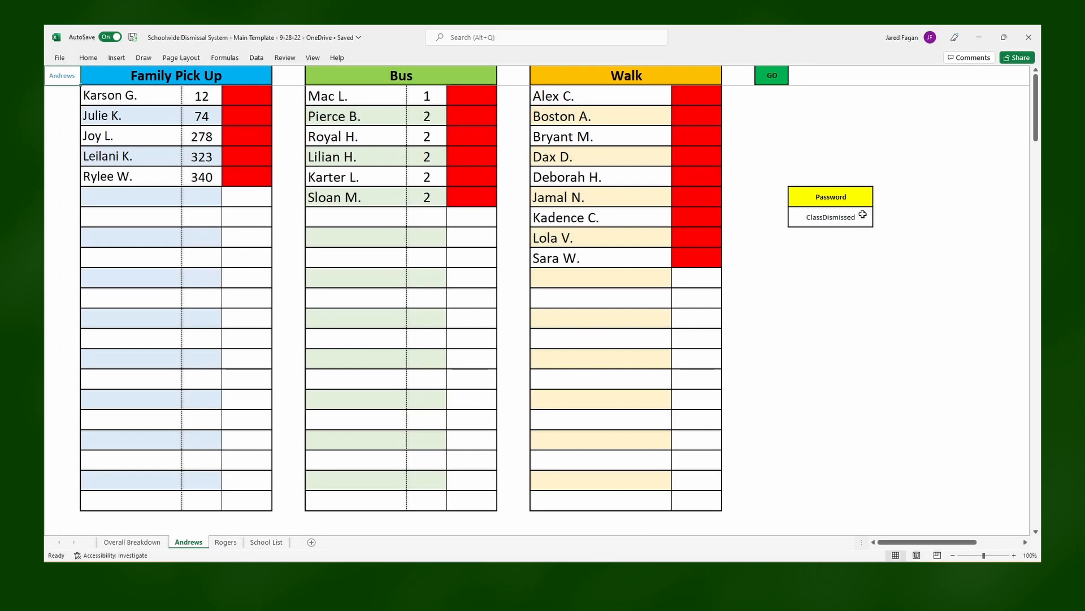